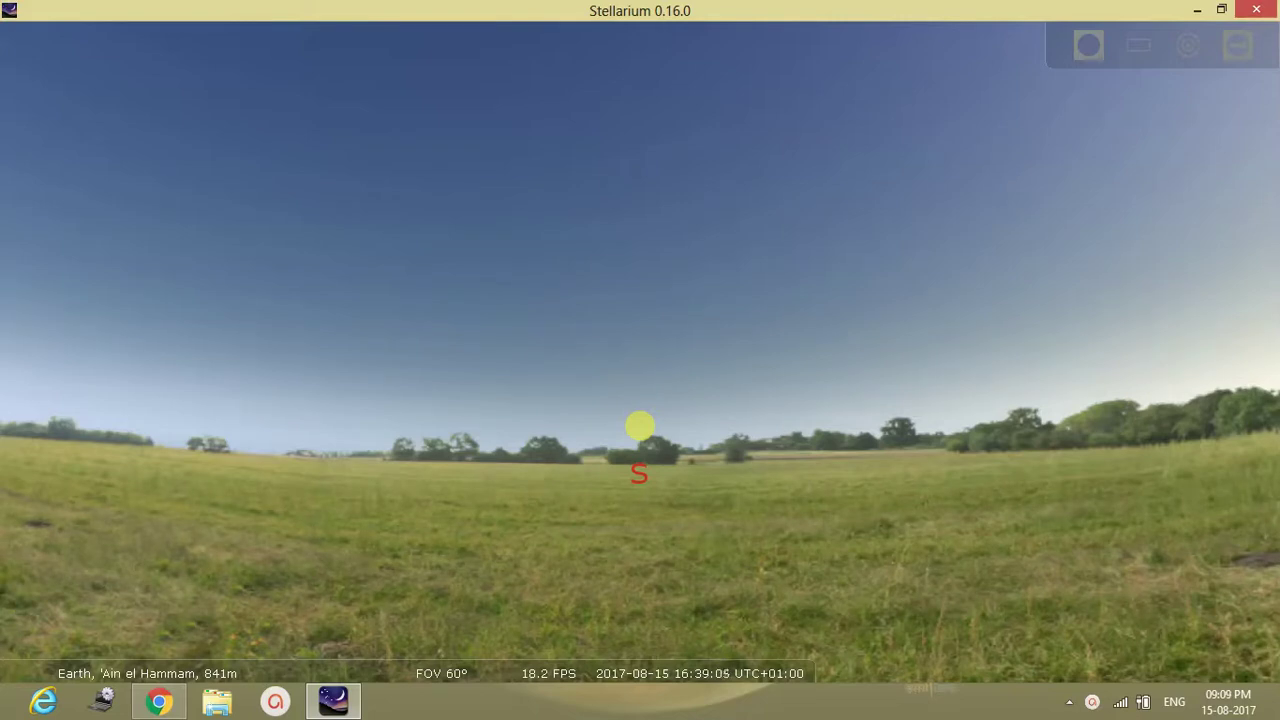
Reveal Stellarium's left toolbar to reach the Location window icon.
mouse_move(5, 220)
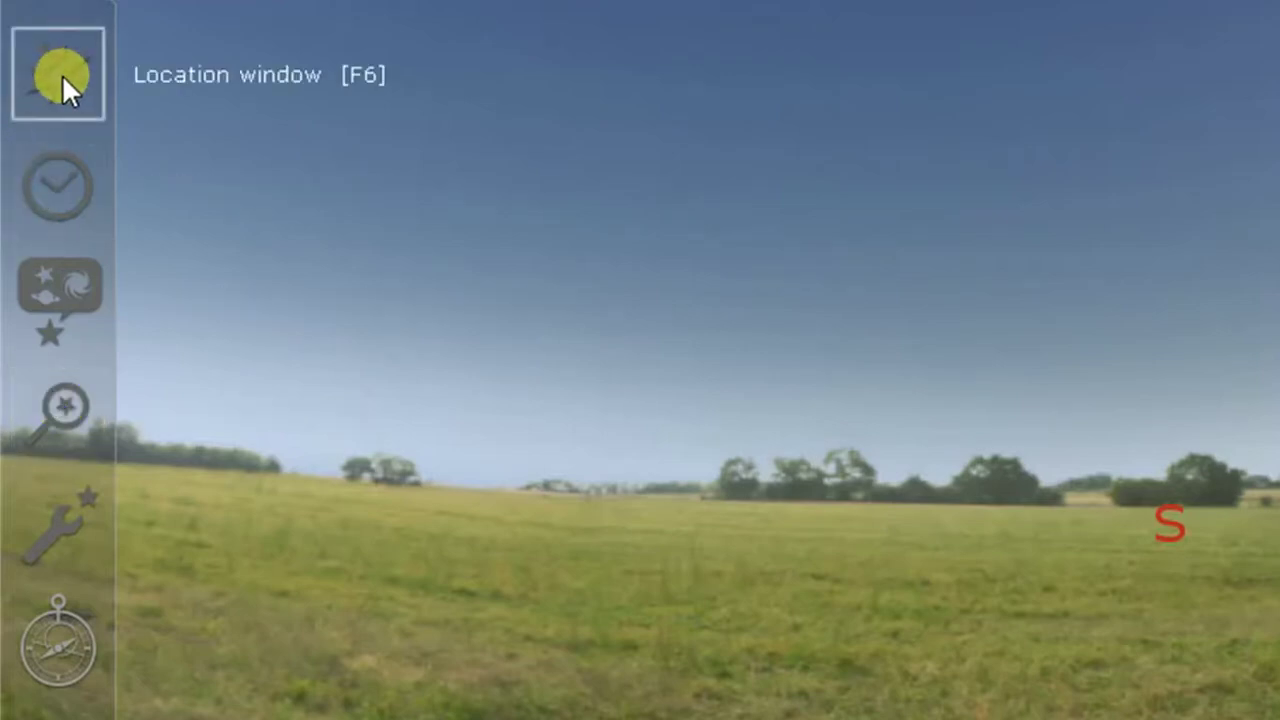
Open the Location window and enable 'Get location from Network', which detects Kolkata, India.
click(60, 74)
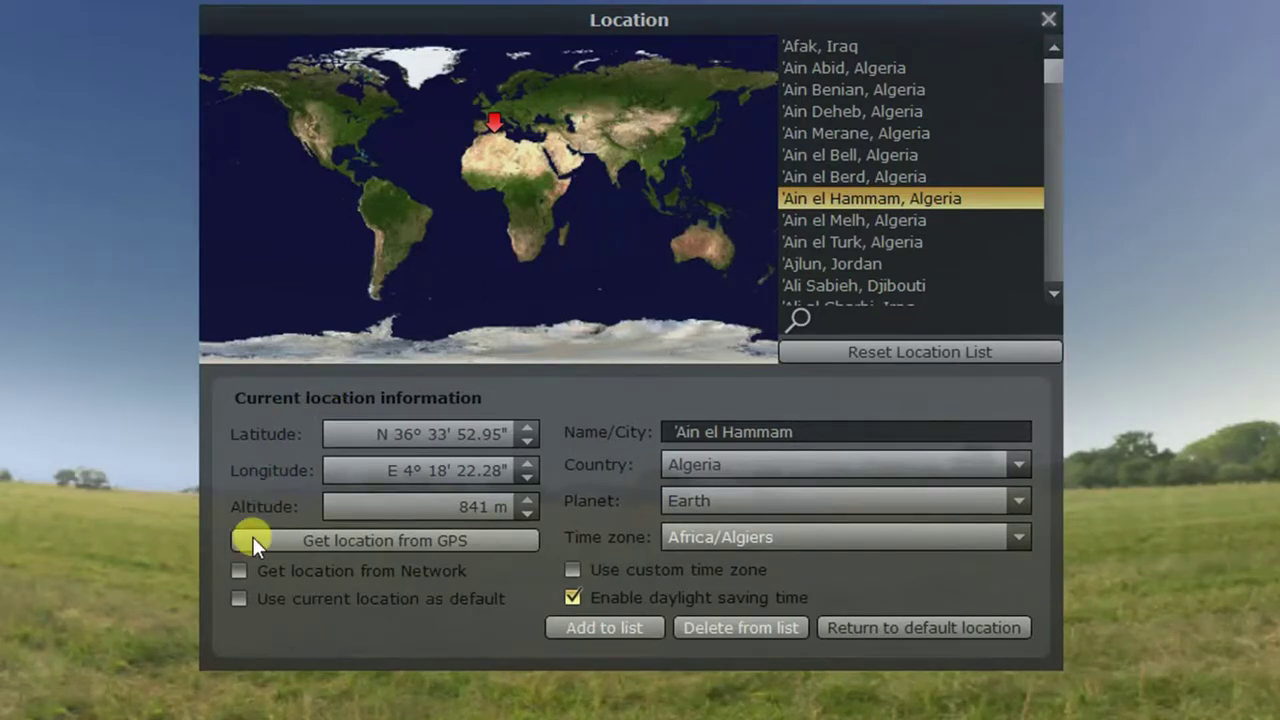
key(Down)
key(Down)
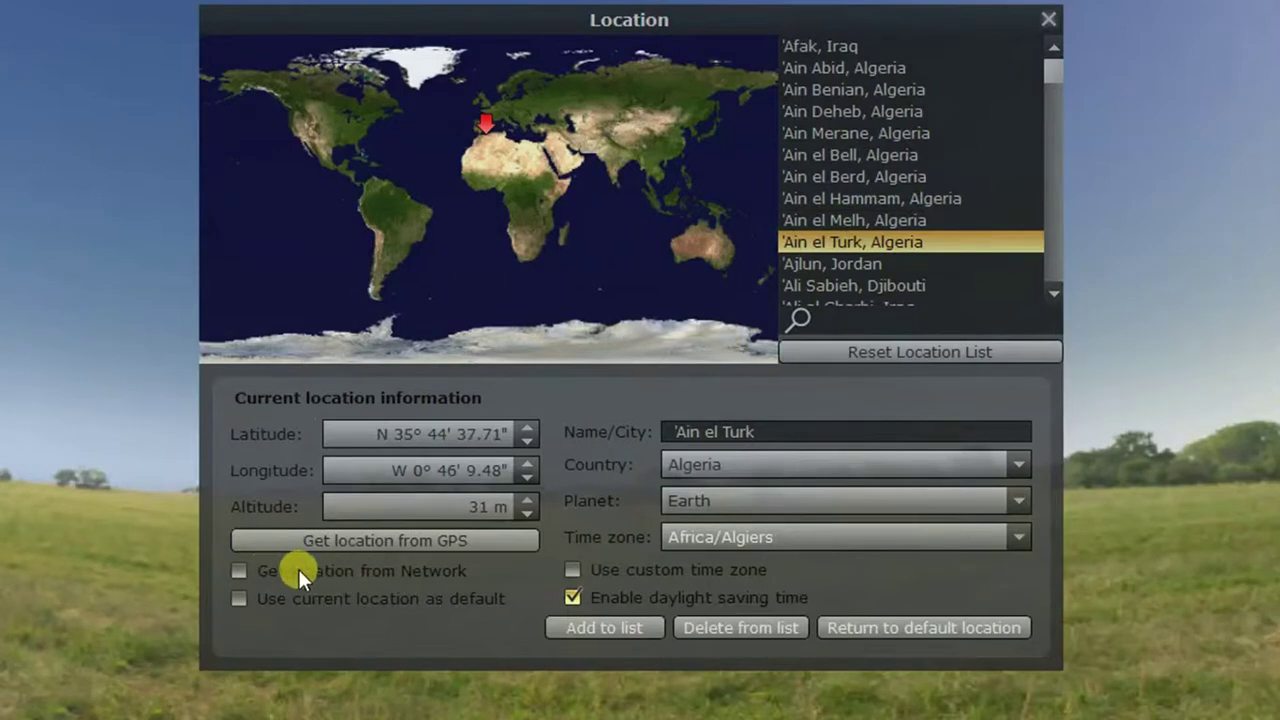
click(240, 569)
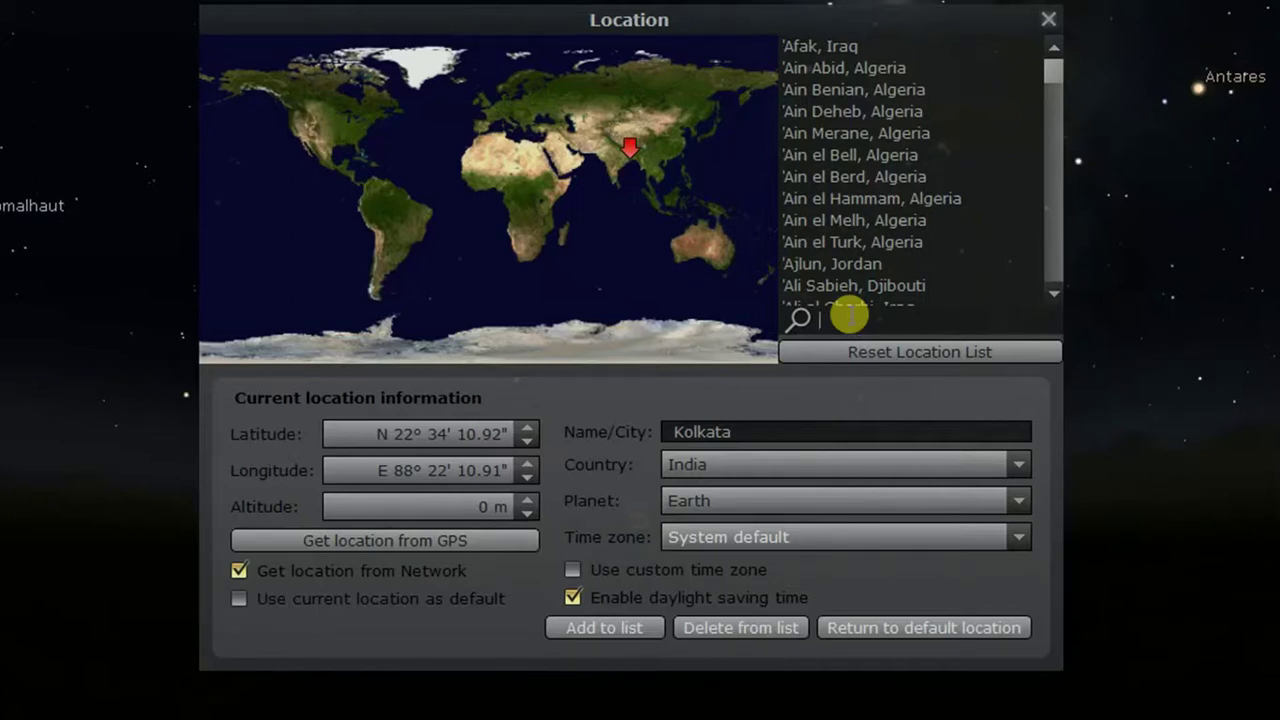
Search 'jasi', pick Jasidih, India, and turn off 'Get location from Network'.
text(jasi)
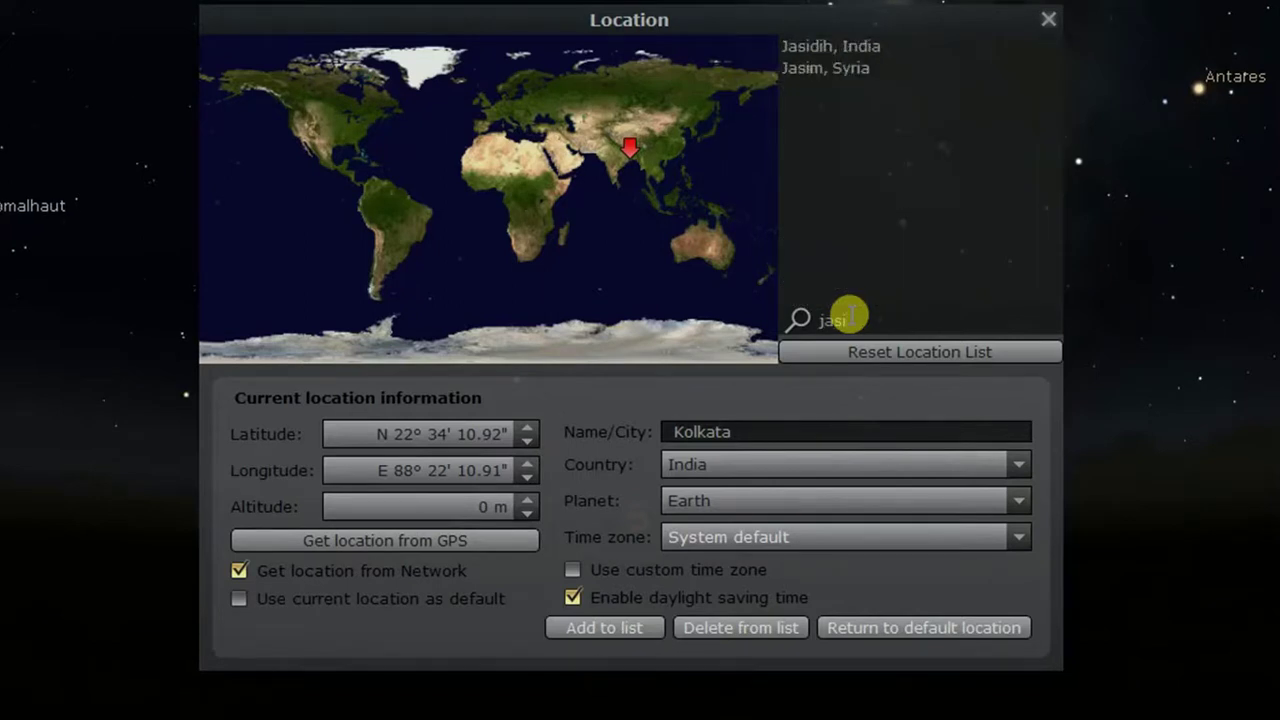
click(851, 47)
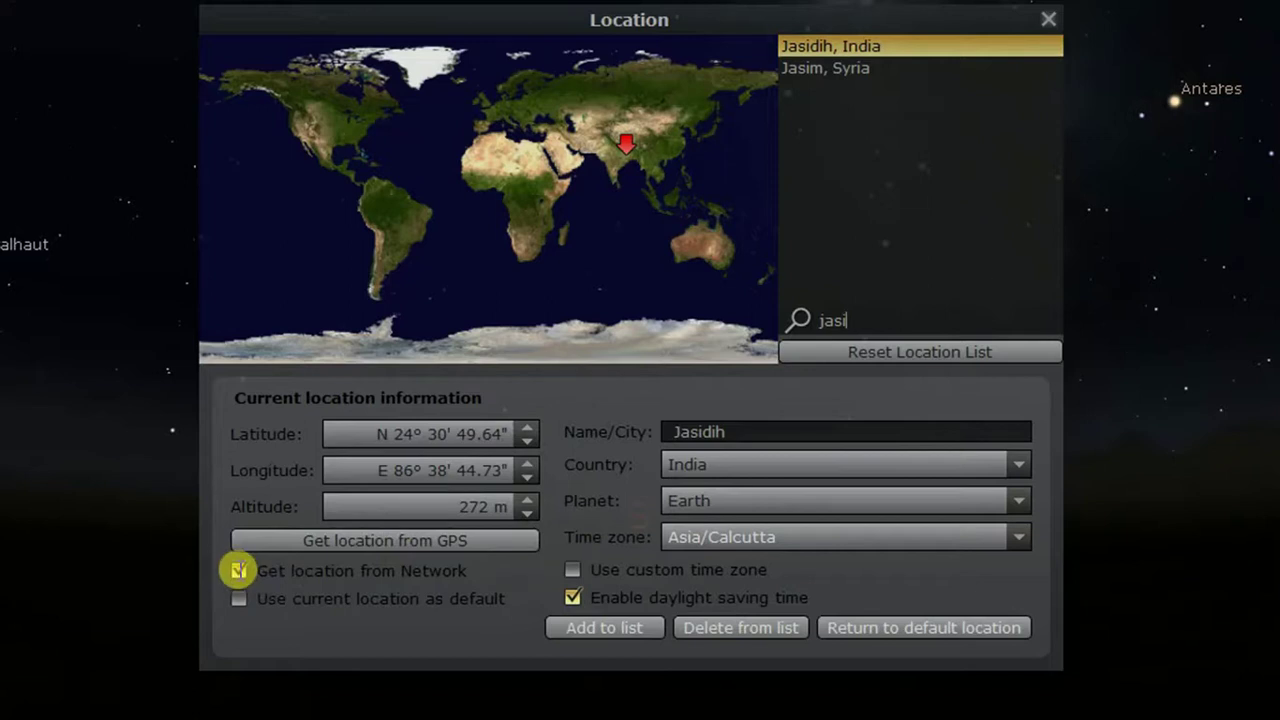
click(238, 570)
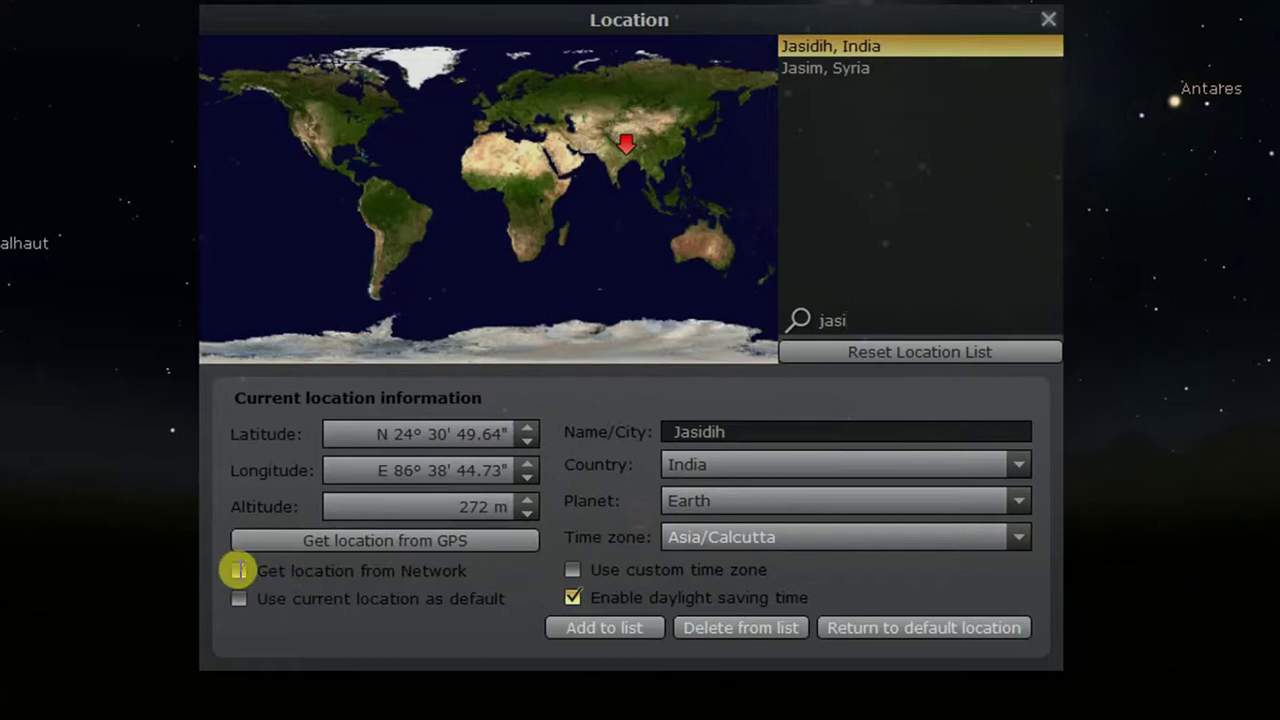
Request current coordinates with 'Get location from GPS', keeping Jasidih, India.
click(395, 541)
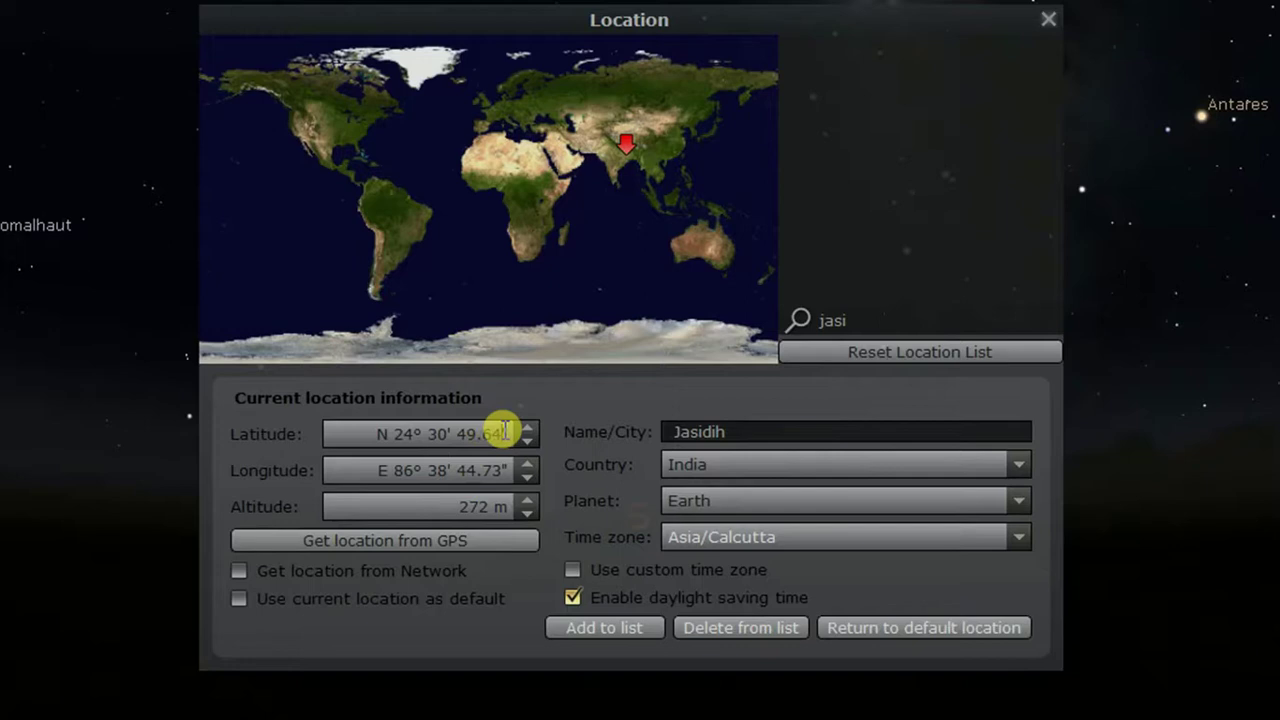
Edit the latitude minutes from 30 to 29, giving N 24° 29' 49.64".
click(505, 430)
key(Left)
key(Left)
key(Left)
key(Left)
key(Left)
key(BackSpace)
key(BackSpace)
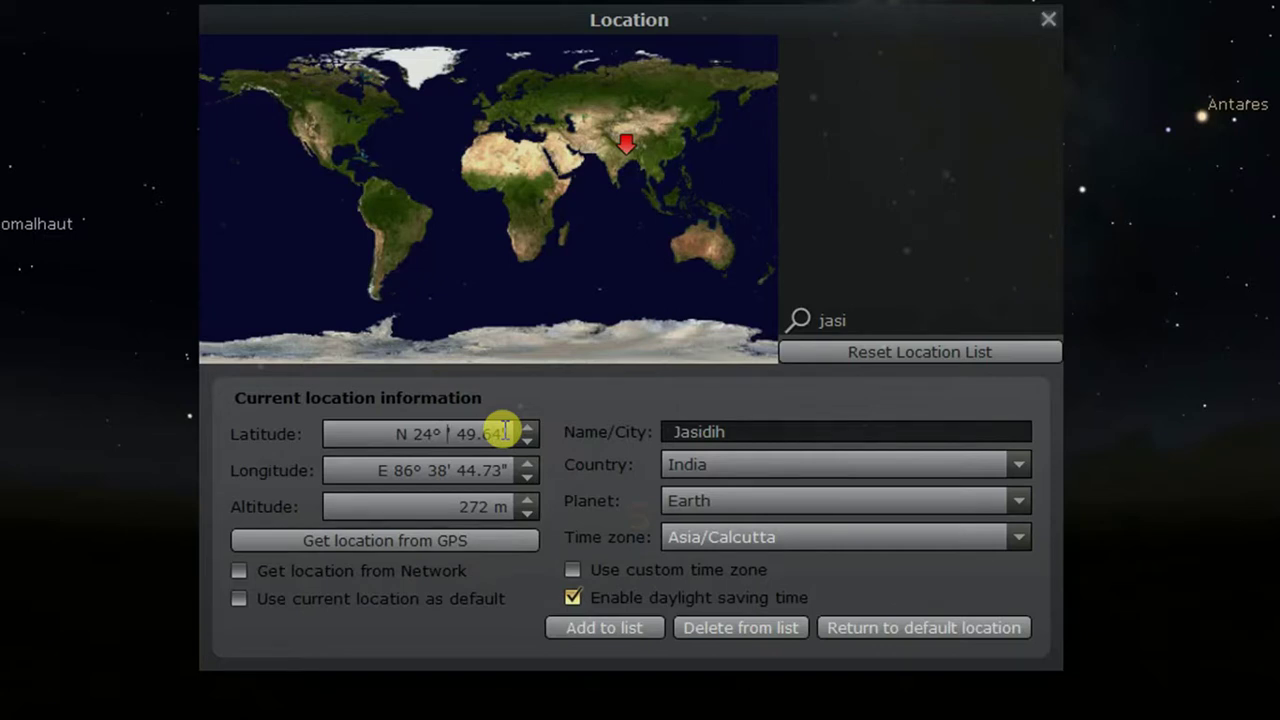
text(29)
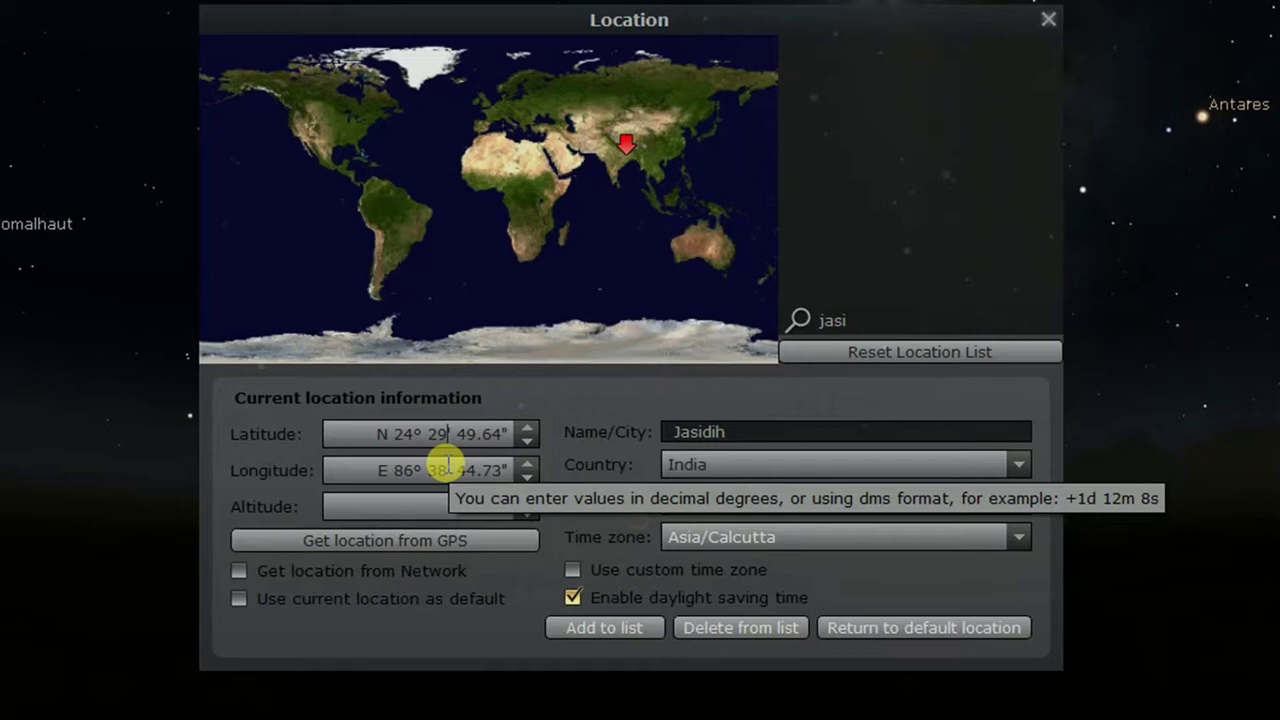
click(772, 427)
Rename the city to 'abc', add it to the list, and search the list for 'abc'.
key(BackSpace)
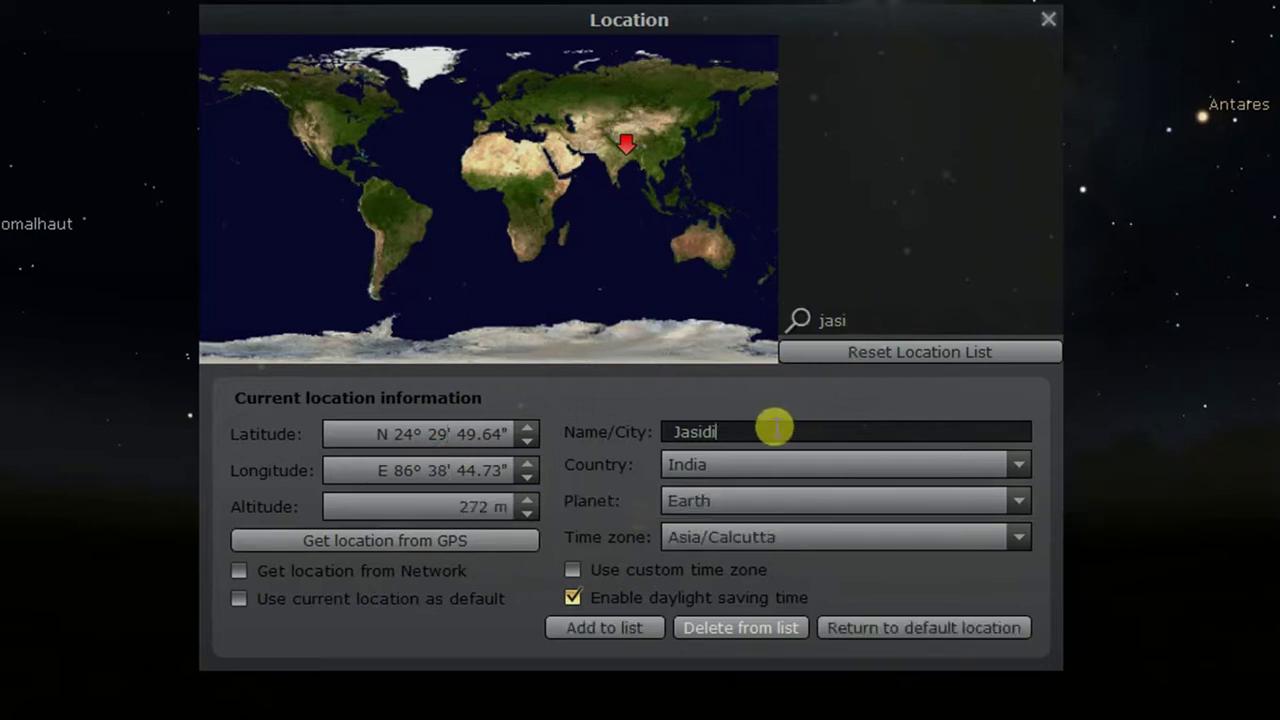
key(BackSpace)
key(BackSpace)
key(BackSpace)
key(BackSpace)
key(BackSpace)
key(BackSpace)
text(abc)
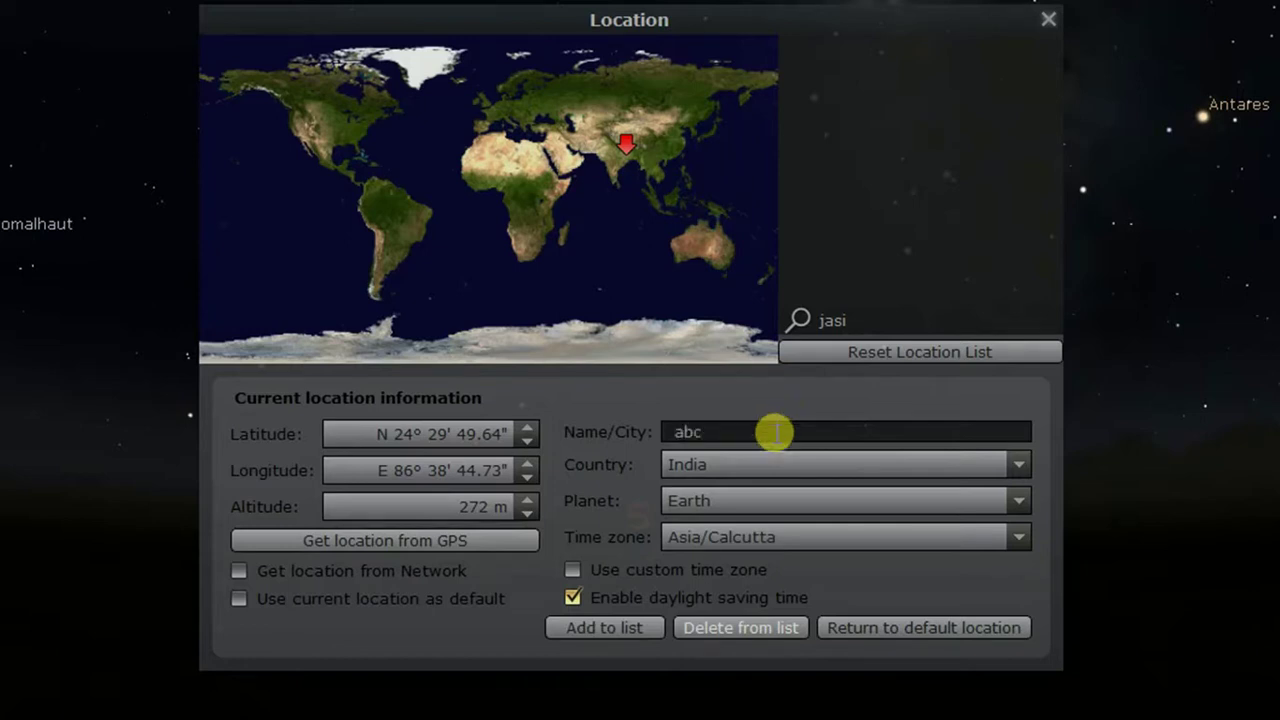
click(610, 627)
click(843, 338)
text(abc)
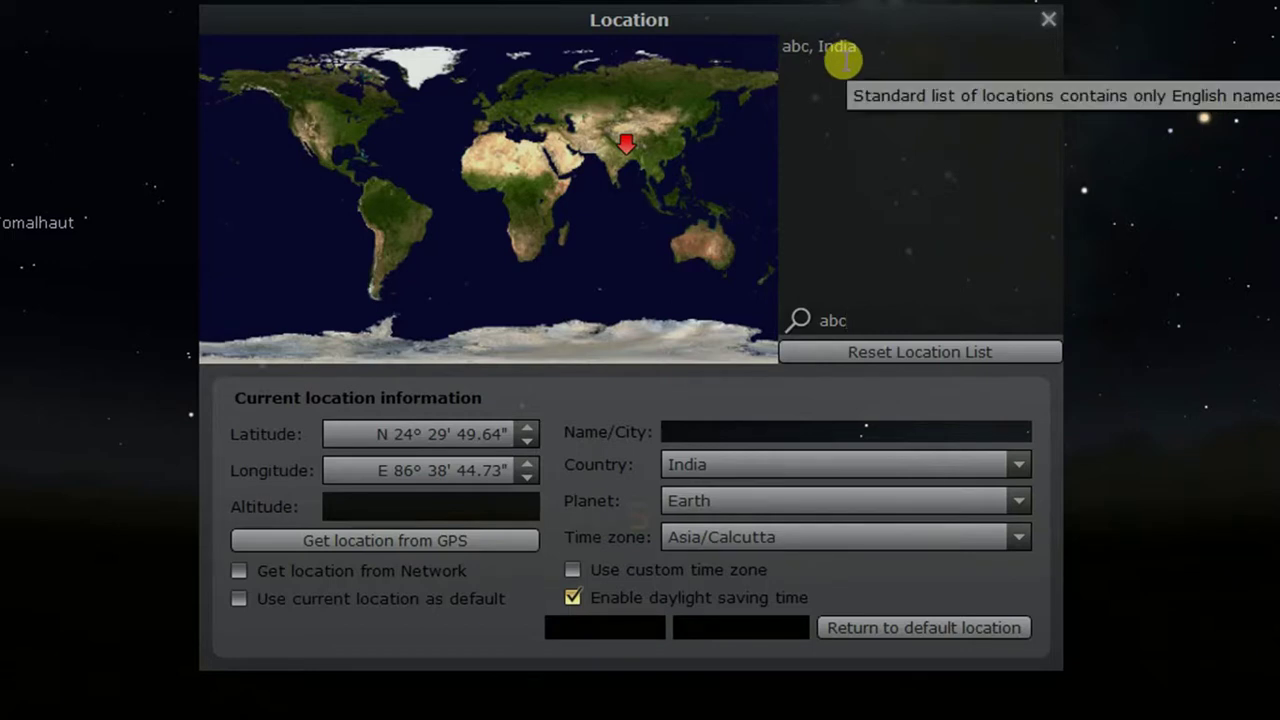
Select the 'abc, India' entry and remove it with 'Delete from list'.
click(820, 46)
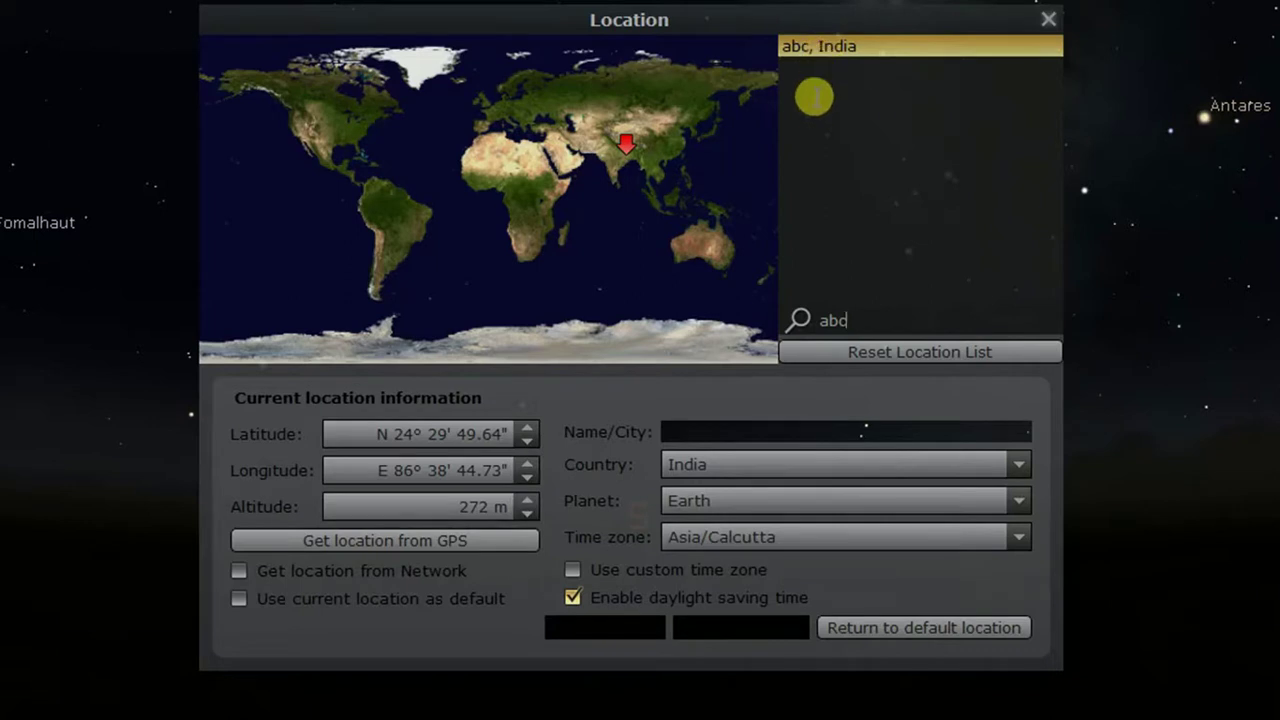
click(840, 48)
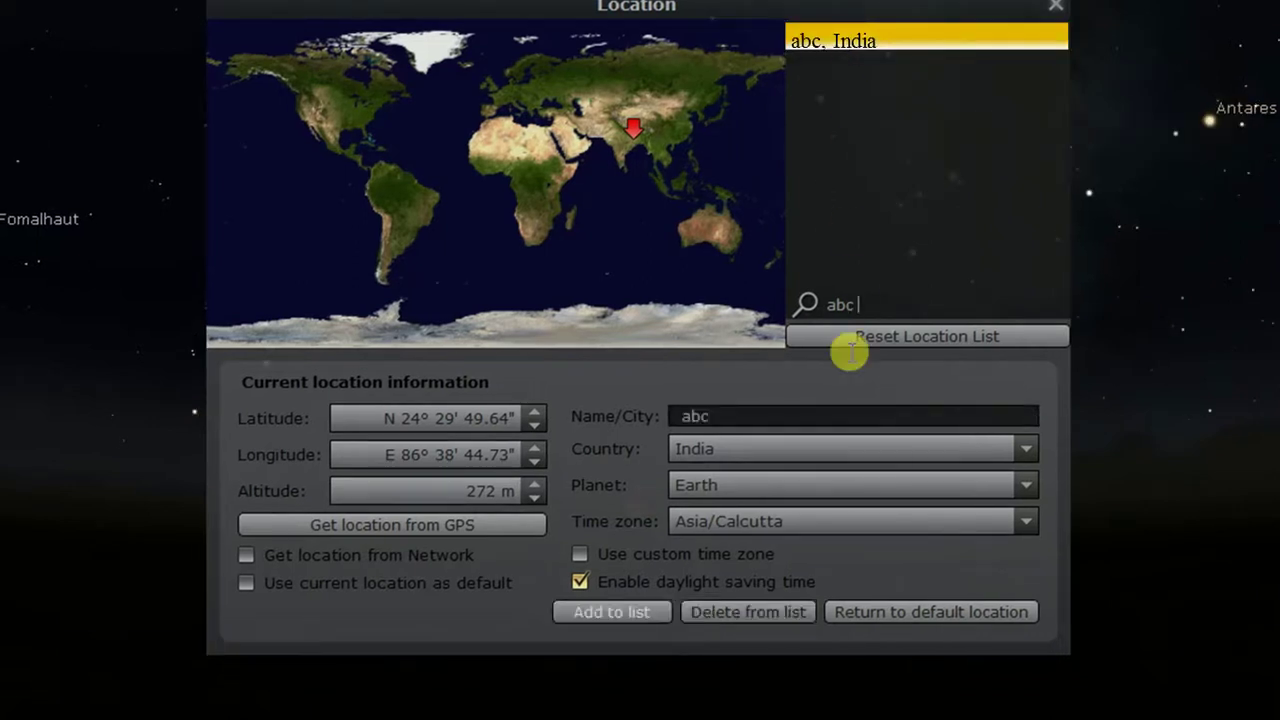
click(766, 612)
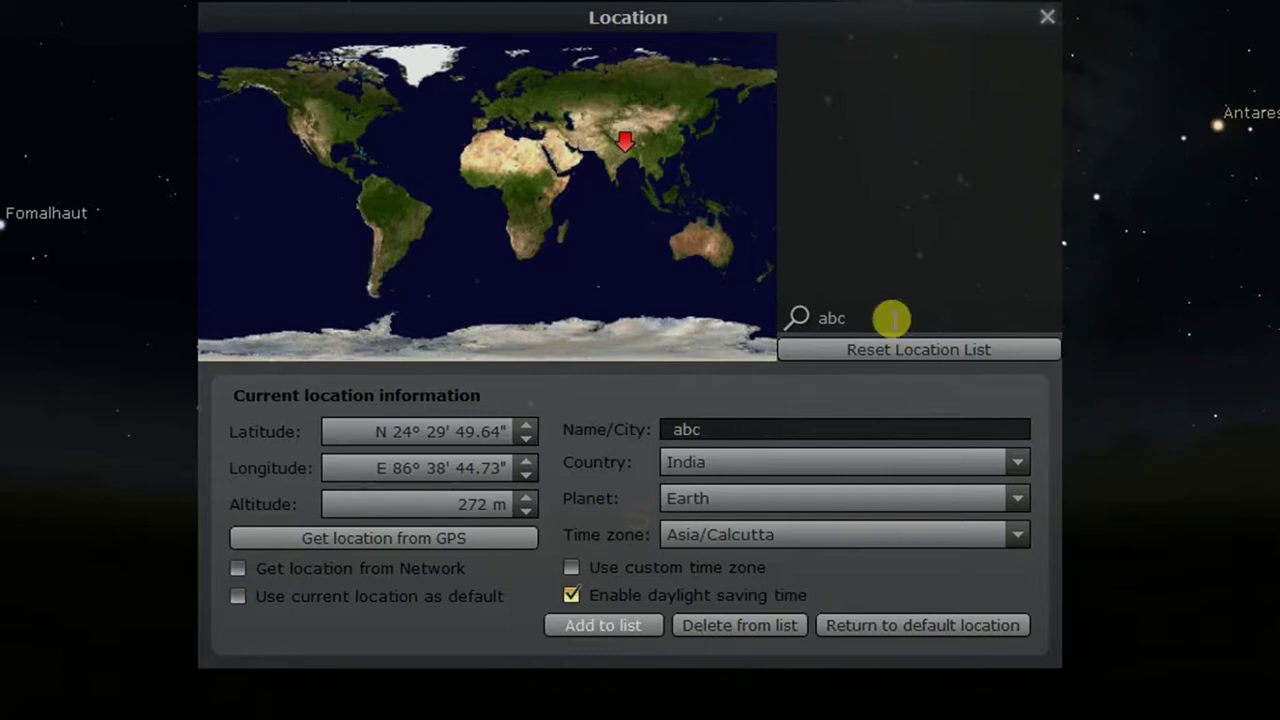
Search 'jasi', select Jasidih, India, and tick 'Use current location as default'.
key(BackSpace)
key(BackSpace)
key(BackSpace)
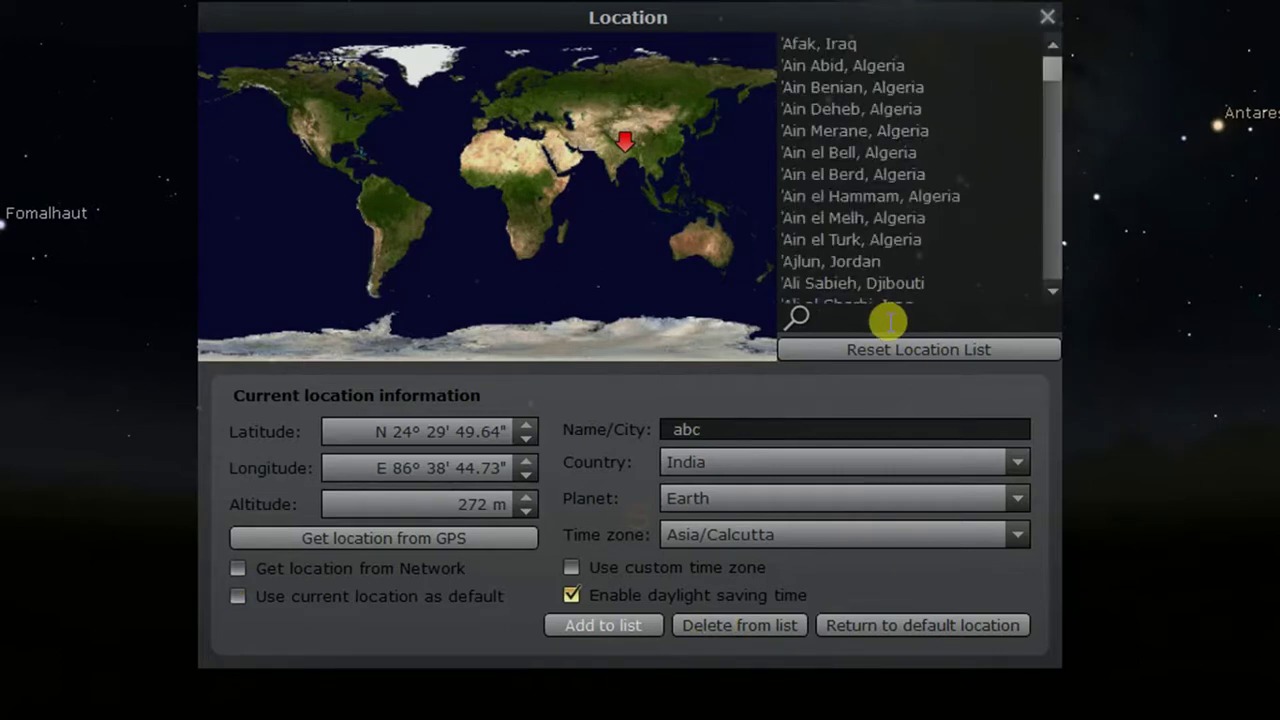
text(jasi)
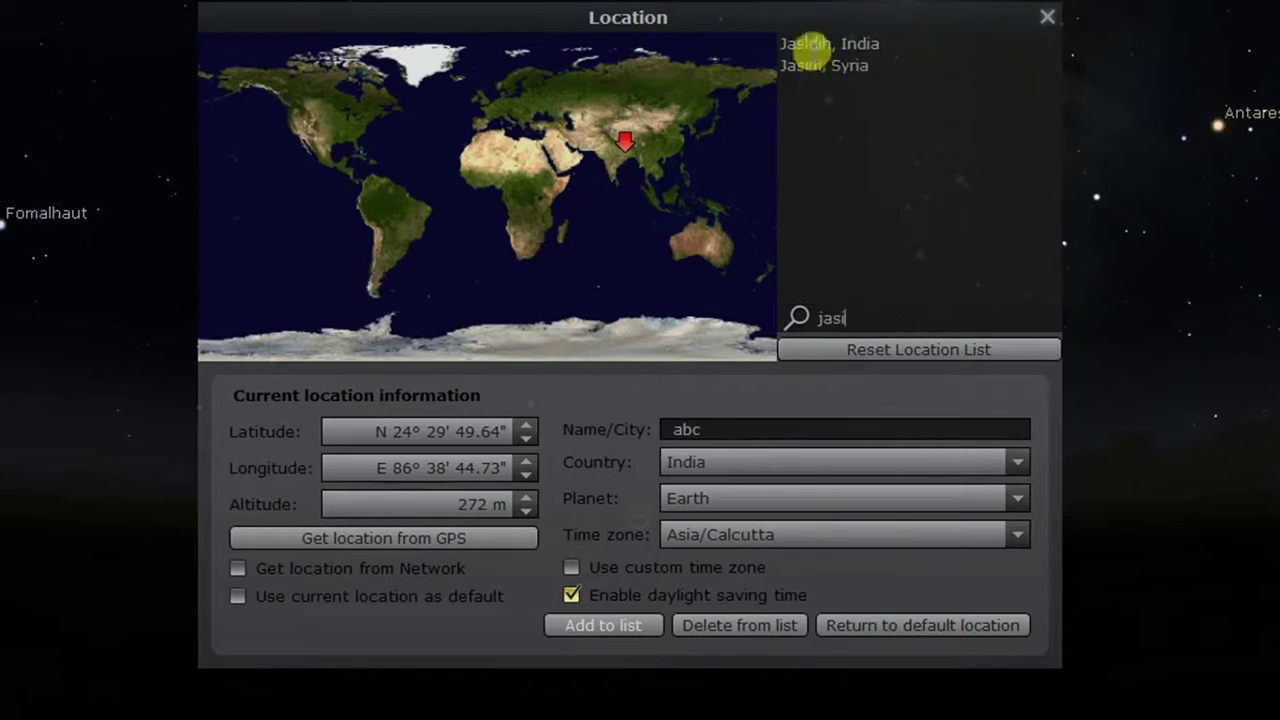
click(810, 43)
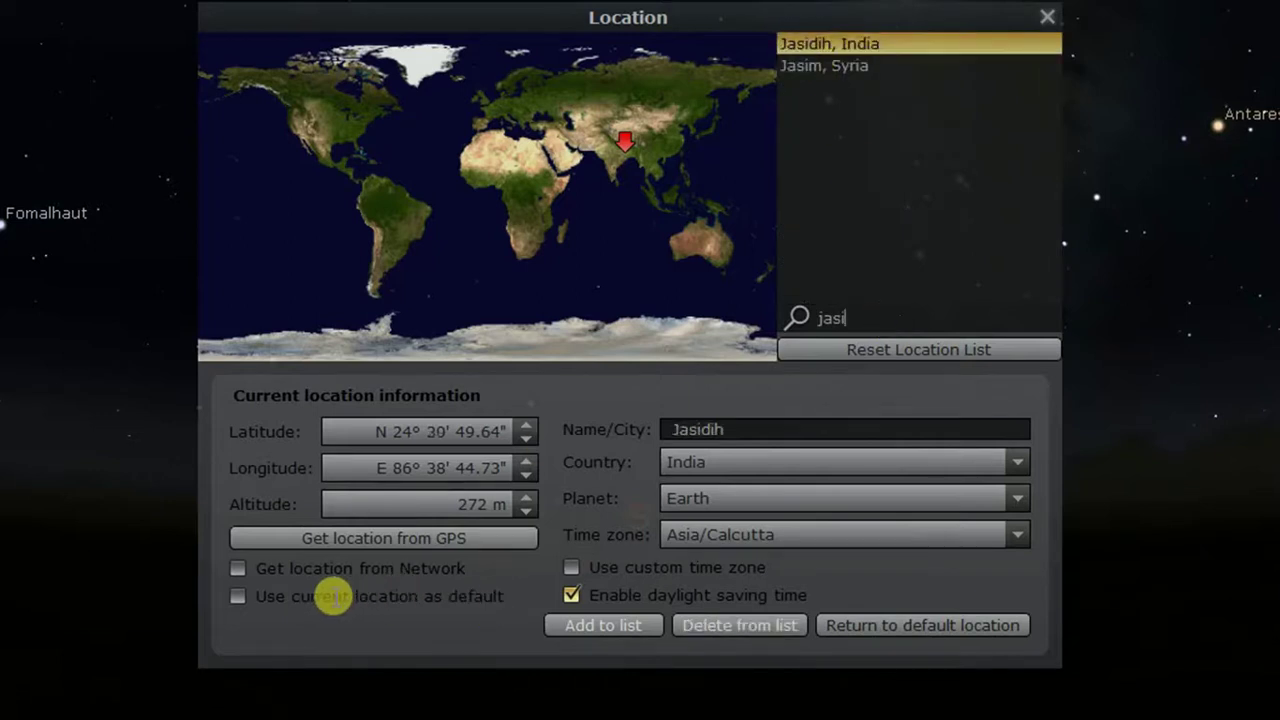
click(333, 596)
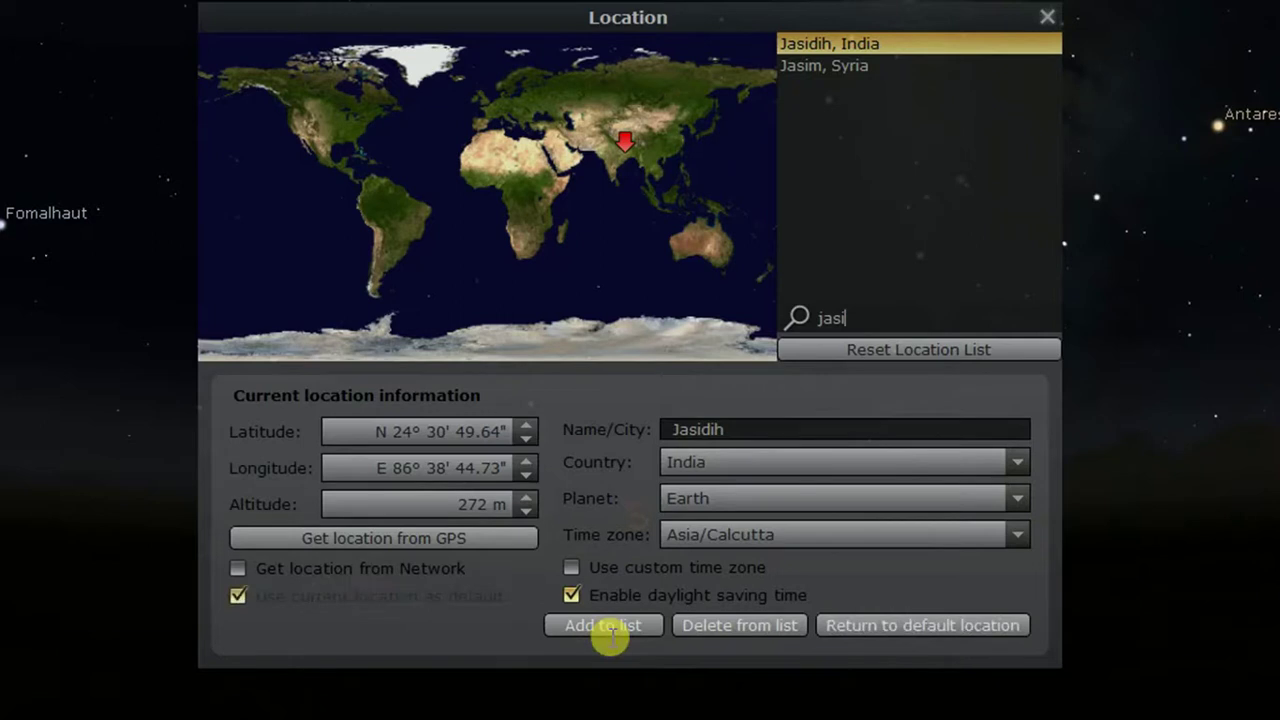